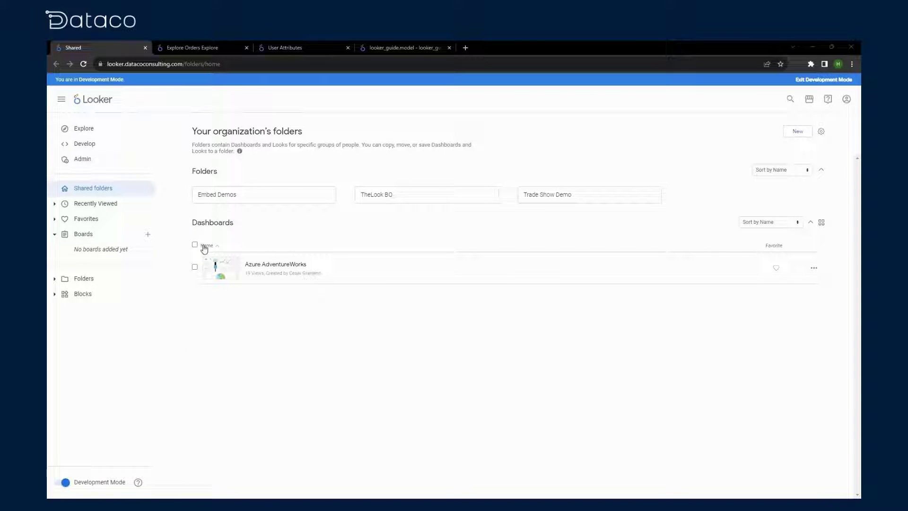
- View the Orders Explore page, highlighting its name
{"action": "left_click", "coordinate": [194, 52]}
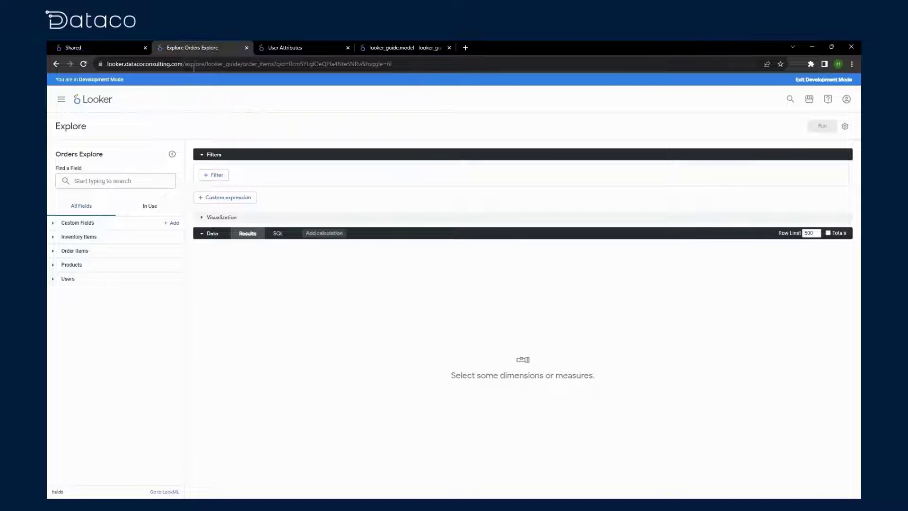
{"action": "left_click_drag", "start_coordinate": [53, 155], "coordinate": [112, 152]}
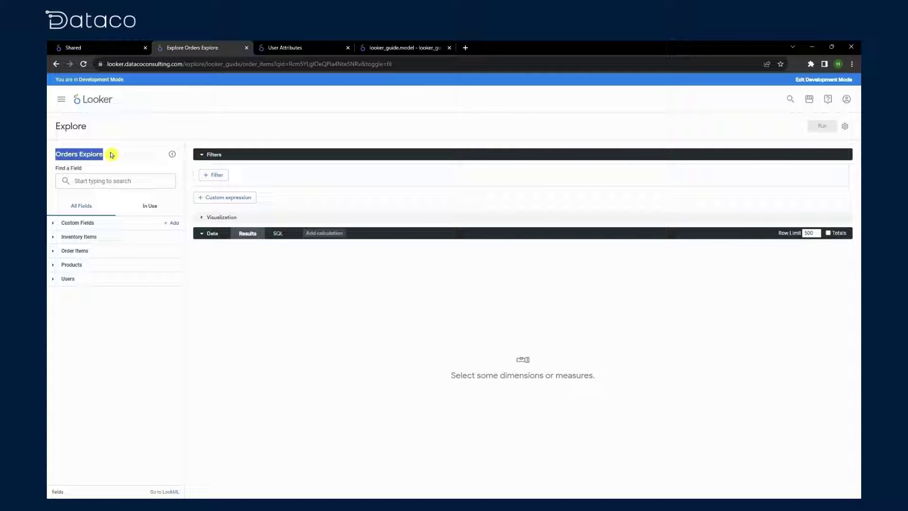
{"action": "left_click", "coordinate": [315, 332]}
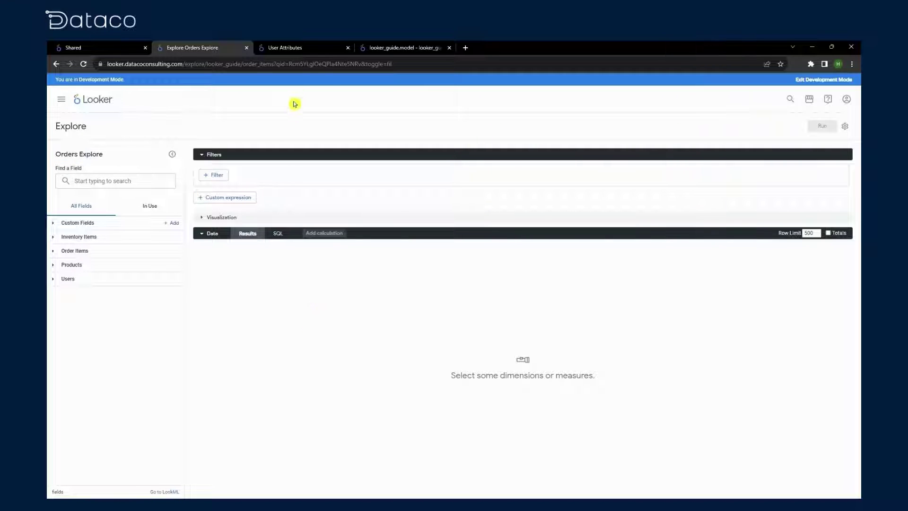
- Look over the User Attributes admin page, then bring up the looker_guide.model file
{"action": "left_click", "coordinate": [297, 52]}
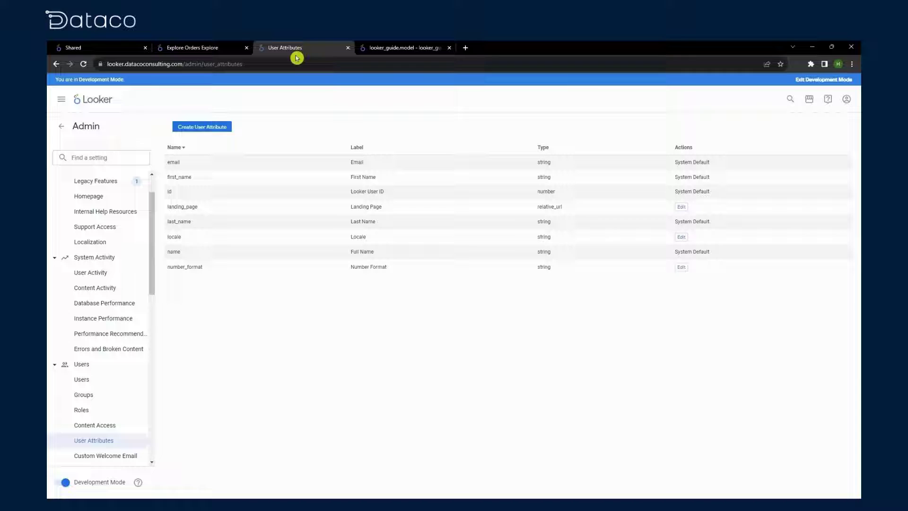
{"action": "left_click_drag", "start_coordinate": [73, 127], "coordinate": [103, 125]}
{"action": "key", "text": "ctrl+Tab"}
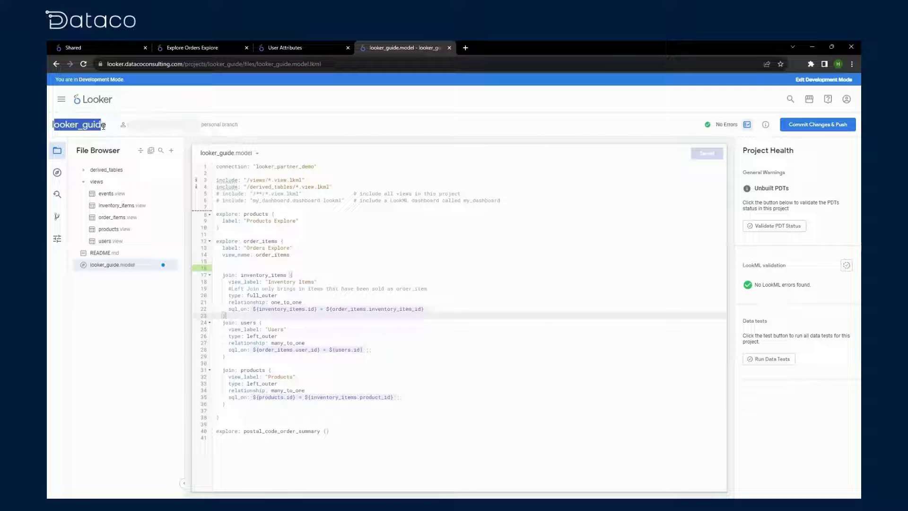
{"action": "left_click", "coordinate": [100, 265]}
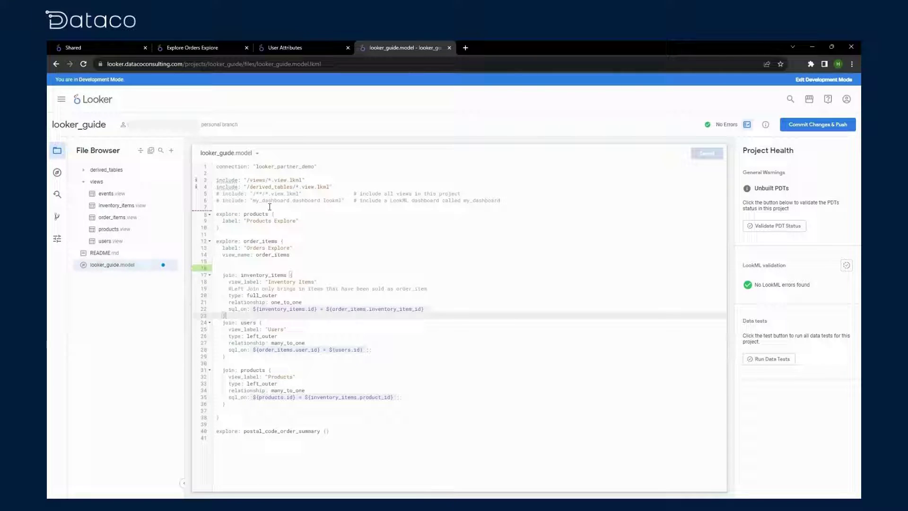
- Run the Orders Explore with Products Brand, Department and Name, and scroll through the 500 rows
{"action": "left_click", "coordinate": [198, 47]}
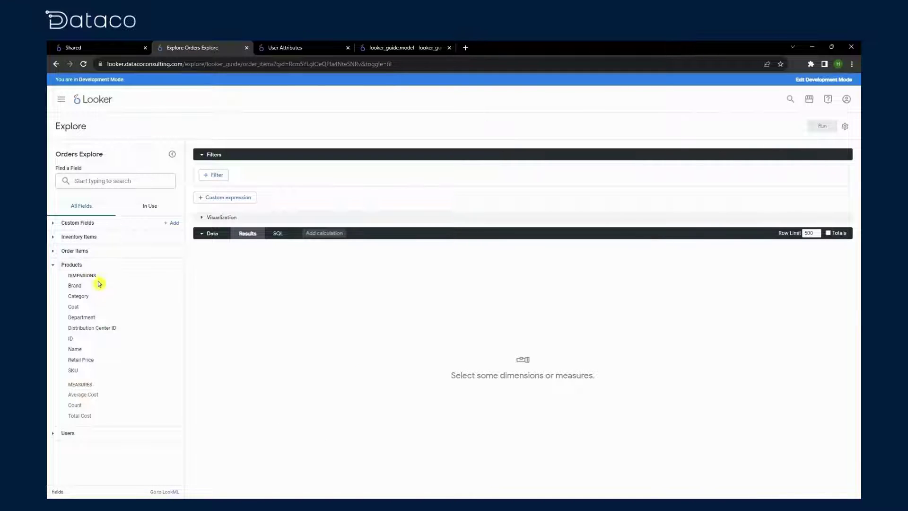
{"action": "left_click", "coordinate": [99, 284]}
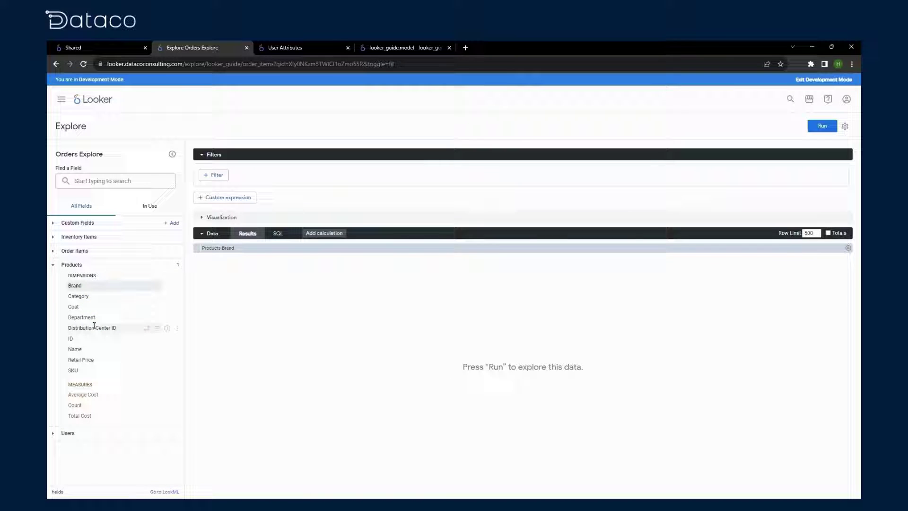
{"action": "left_click", "coordinate": [81, 317]}
{"action": "left_click", "coordinate": [90, 349]}
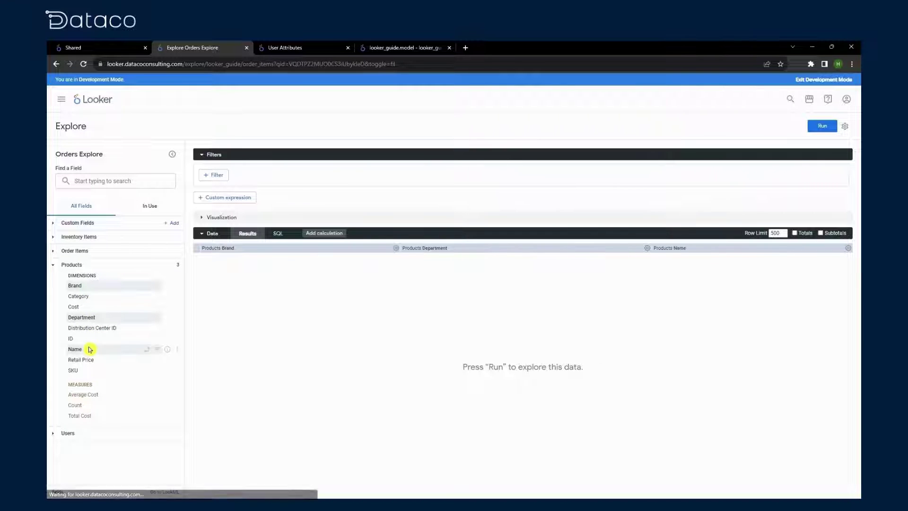
{"action": "left_click", "coordinate": [822, 126]}
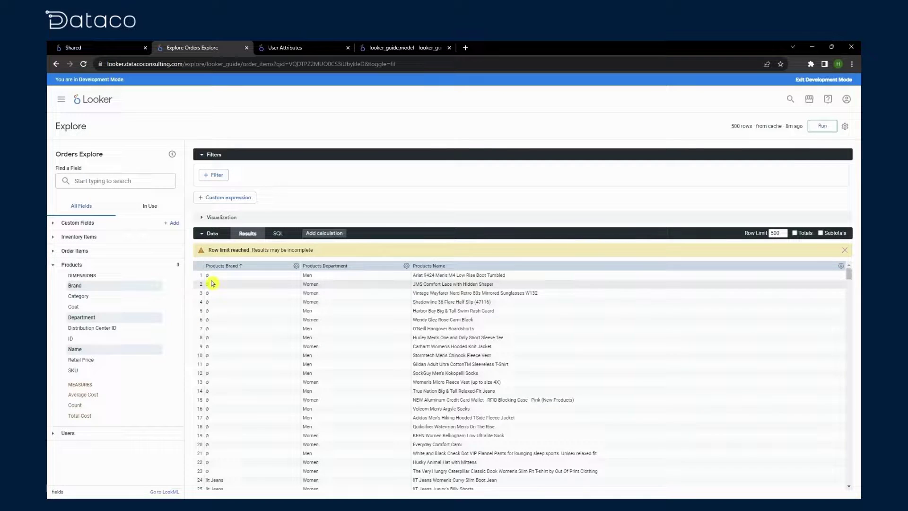
{"action": "scroll", "coordinate": [212, 282], "scroll_direction": "down", "scroll_amount": 5}
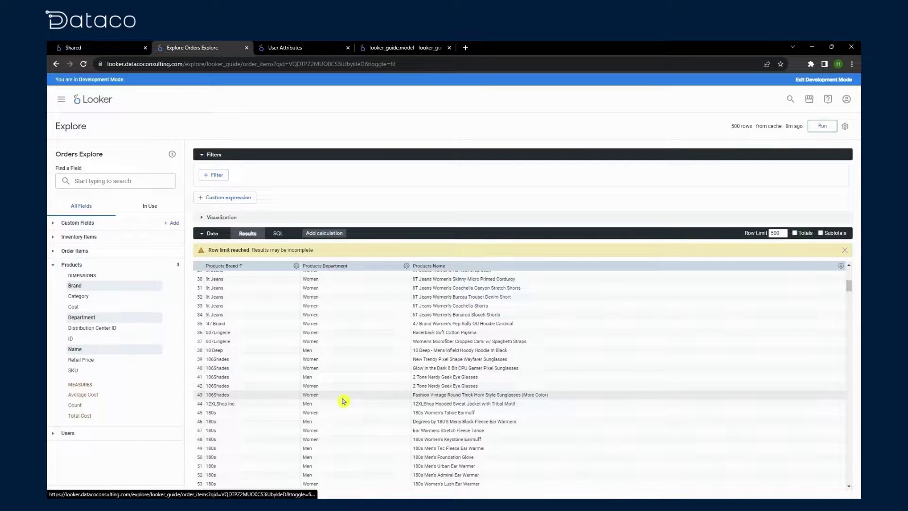
{"action": "scroll", "coordinate": [293, 383], "scroll_direction": "down", "scroll_amount": 20}
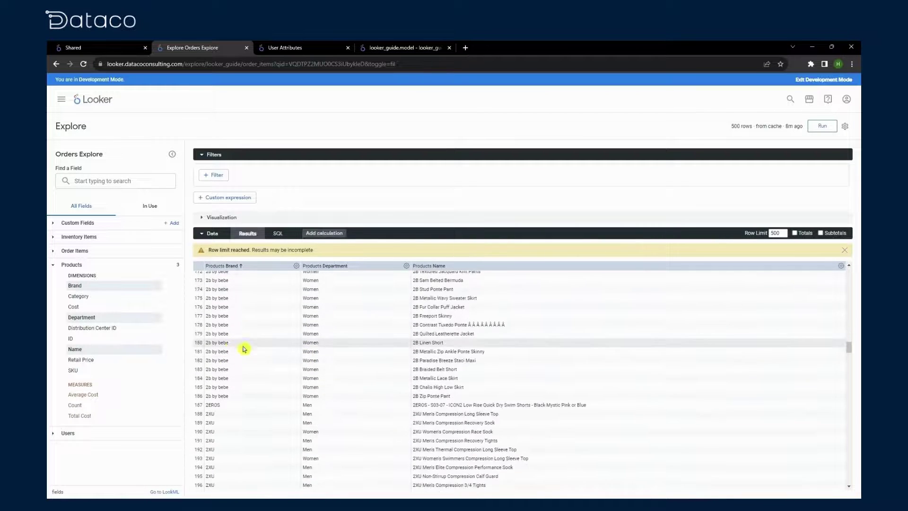
{"action": "scroll", "coordinate": [244, 349], "scroll_direction": "down", "scroll_amount": 20}
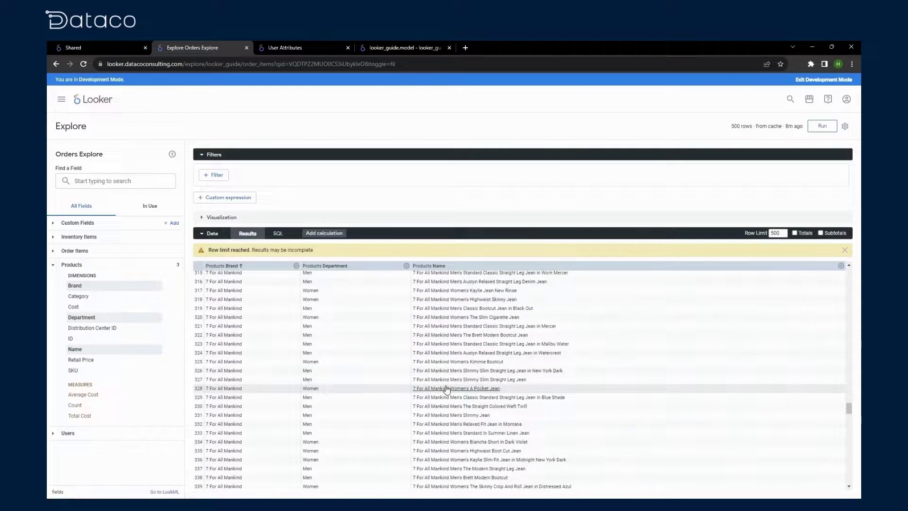
{"action": "scroll", "coordinate": [446, 388], "scroll_direction": "down", "scroll_amount": 10}
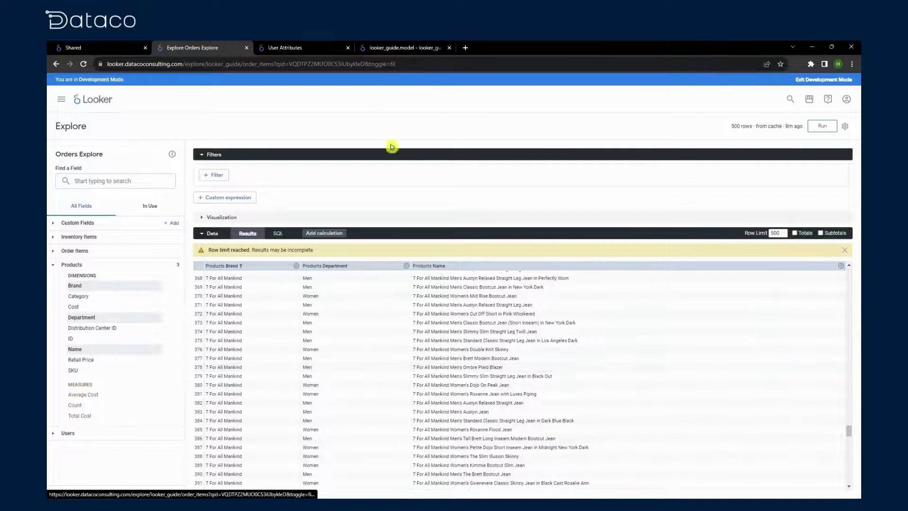
- Create and save the string attribute user_brand, labelled User Brand, with user access None
{"action": "left_click", "coordinate": [314, 52]}
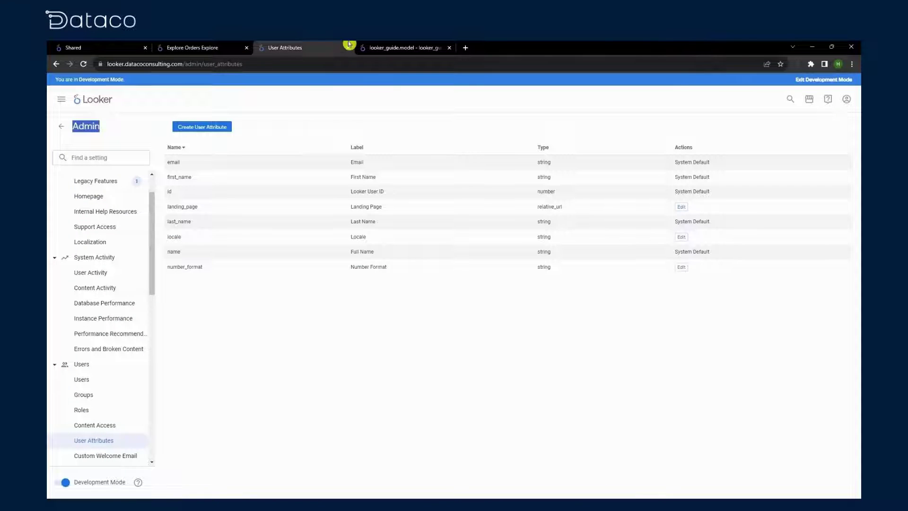
{"action": "left_click", "coordinate": [206, 128]}
{"action": "left_click", "coordinate": [255, 164]}
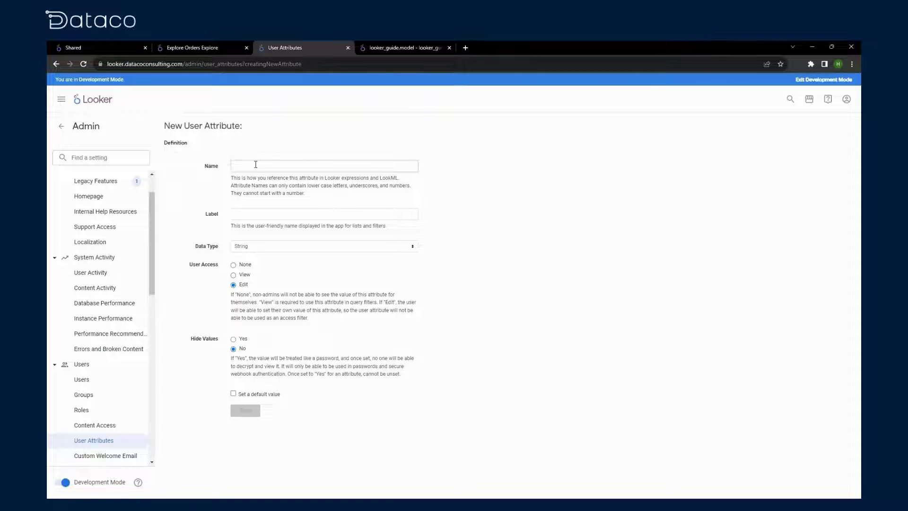
{"action": "type", "text": "user_brand"}
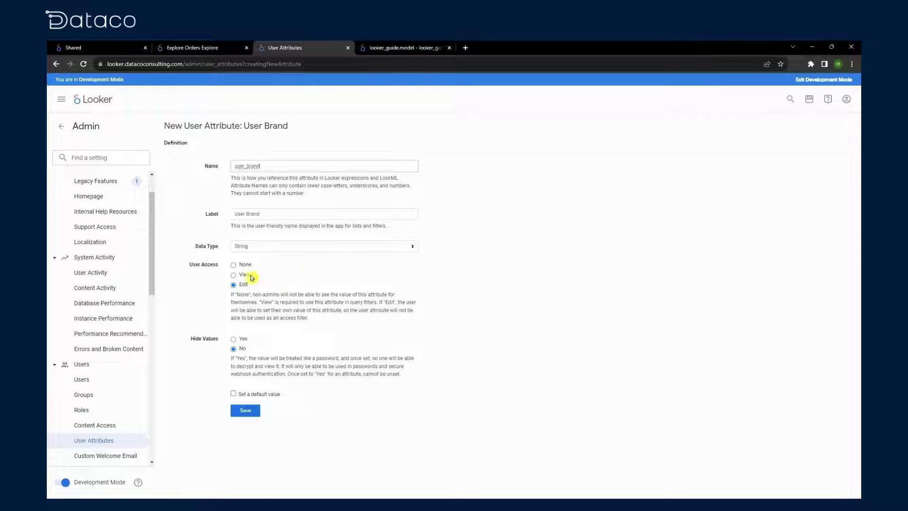
{"action": "left_click", "coordinate": [233, 266]}
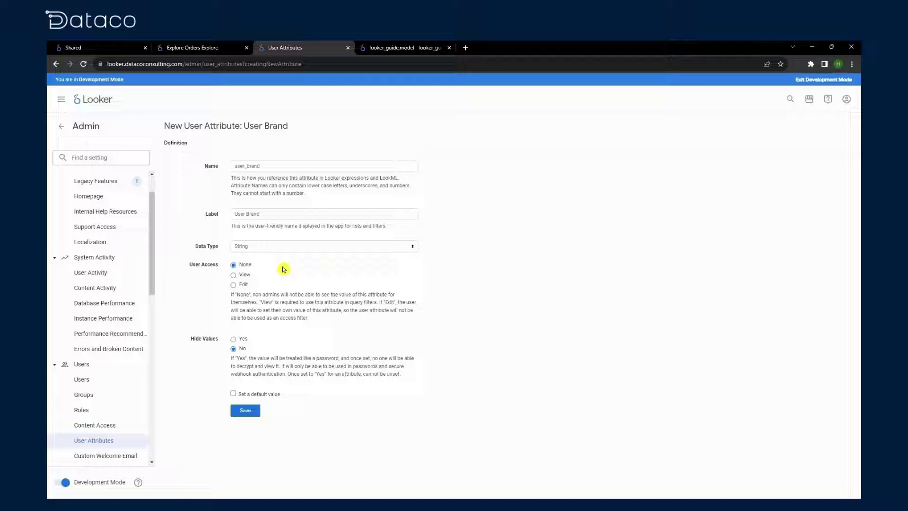
{"action": "left_click", "coordinate": [245, 410]}
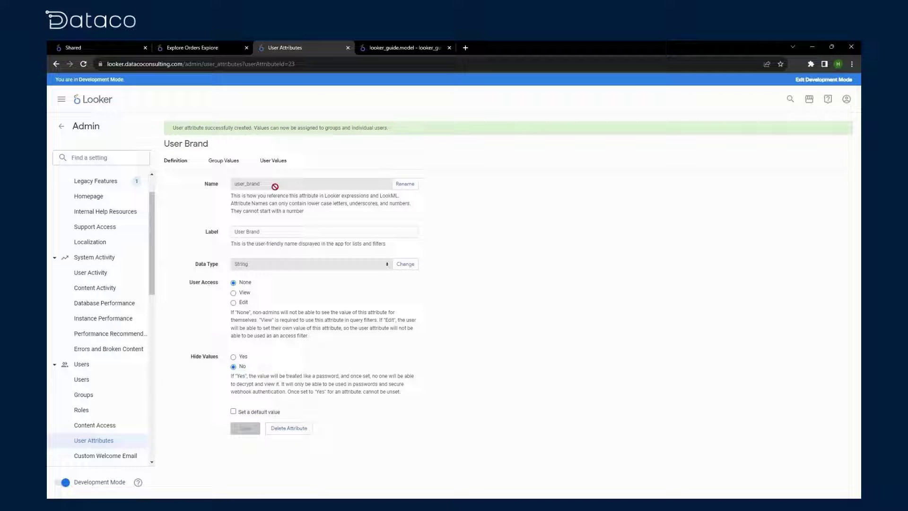
- Give the selected user a User Brand value of DC and save it
{"action": "left_click", "coordinate": [279, 161]}
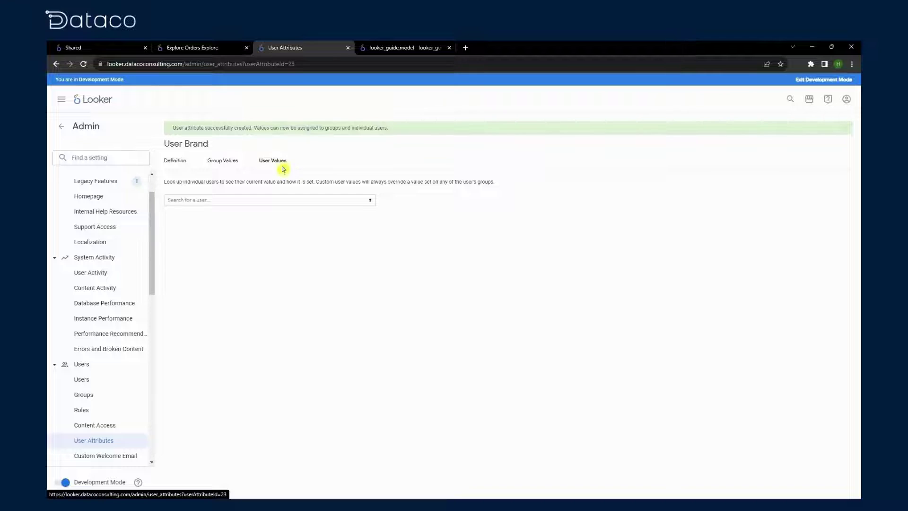
{"action": "left_click", "coordinate": [285, 199]}
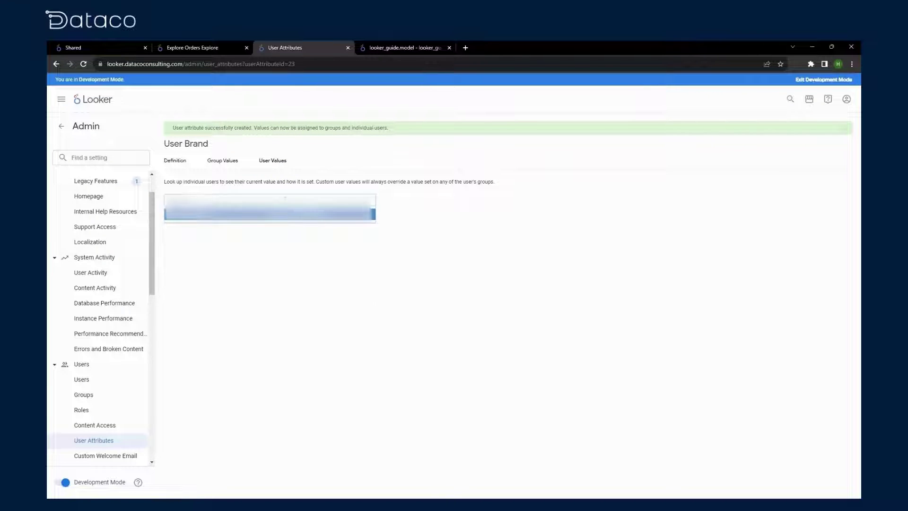
{"action": "left_click", "coordinate": [262, 215]}
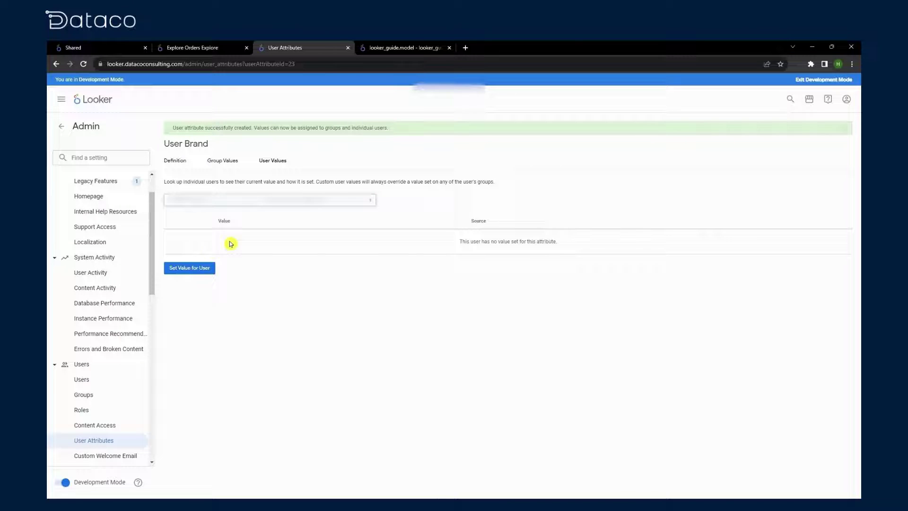
{"action": "left_click", "coordinate": [194, 266]}
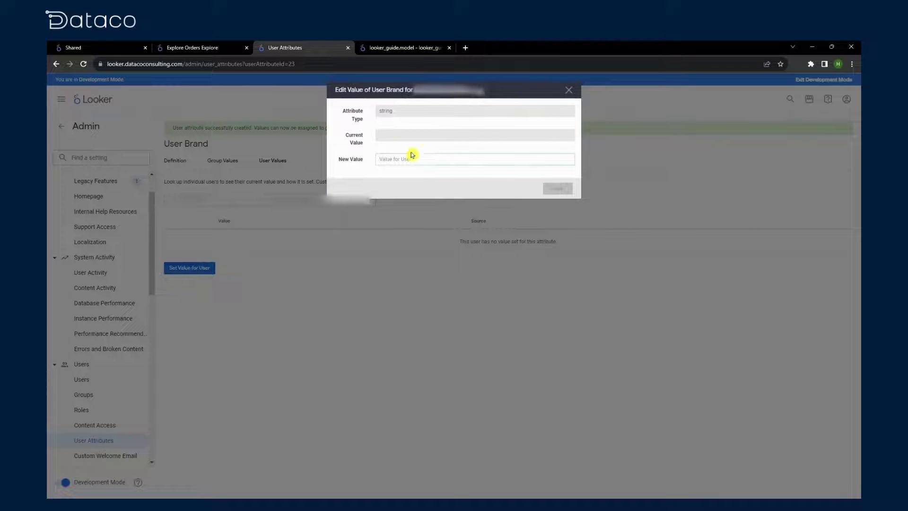
{"action": "type", "text": "DC"}
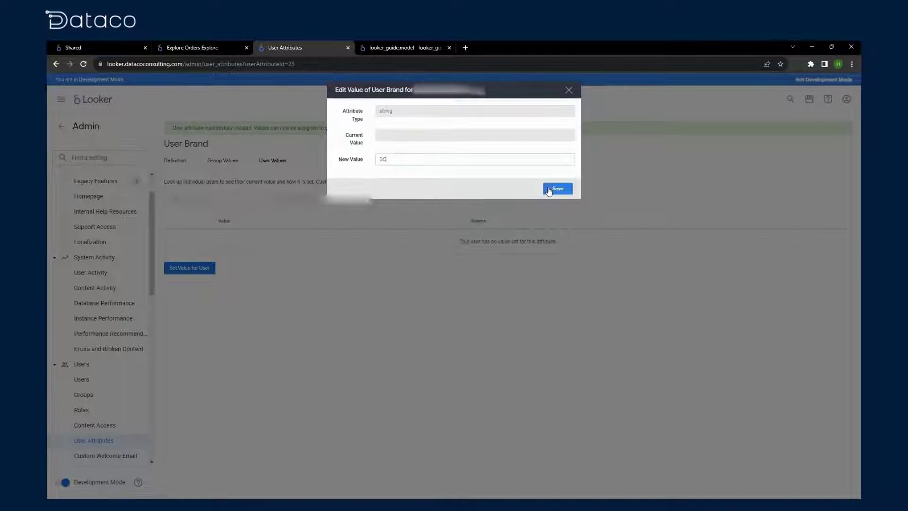
{"action": "left_click", "coordinate": [548, 188]}
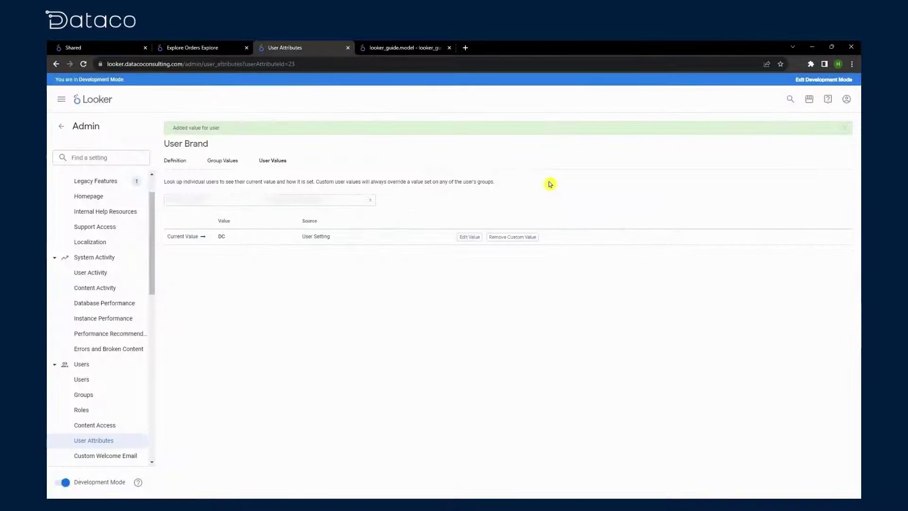
- Insert an access_filter block inside the order_items explore in looker_guide.model
{"action": "left_click", "coordinate": [377, 47]}
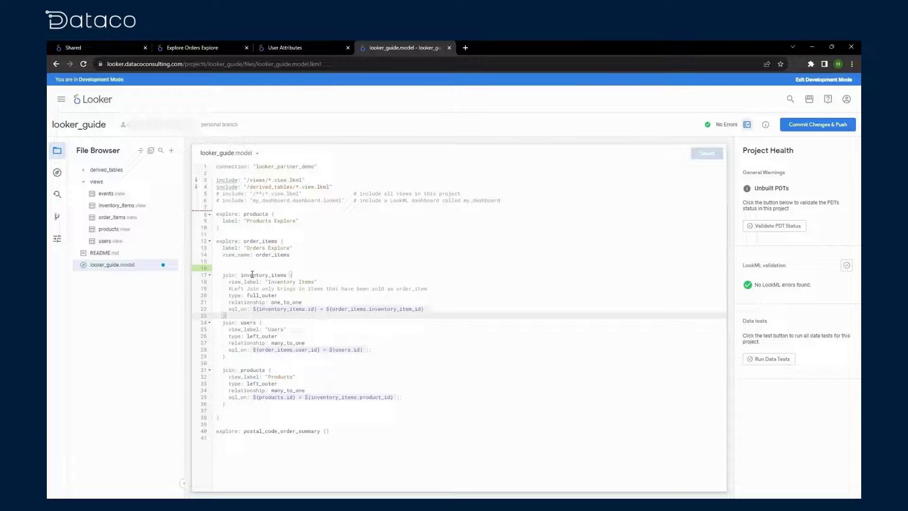
{"action": "left_click_drag", "start_coordinate": [265, 240], "coordinate": [299, 239]}
{"action": "left_click", "coordinate": [298, 239]}
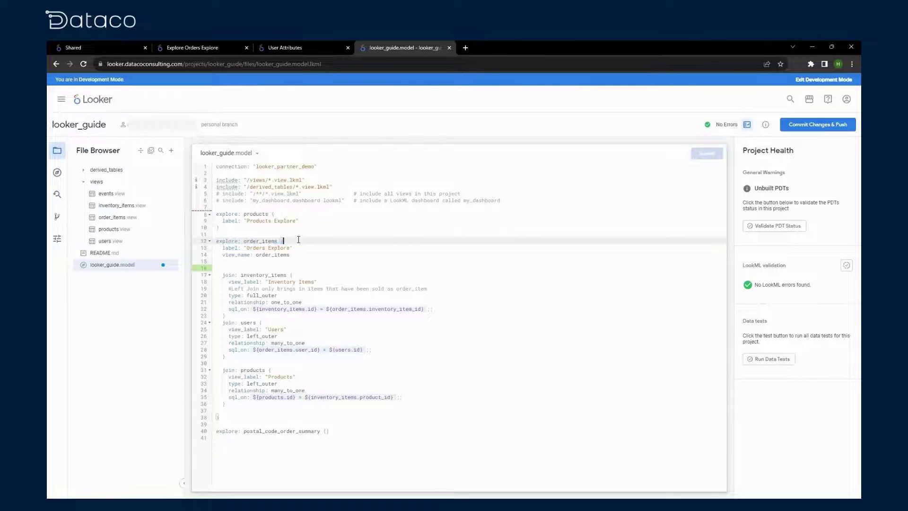
{"action": "left_click", "coordinate": [274, 261]}
{"action": "key", "text": "Tab"}
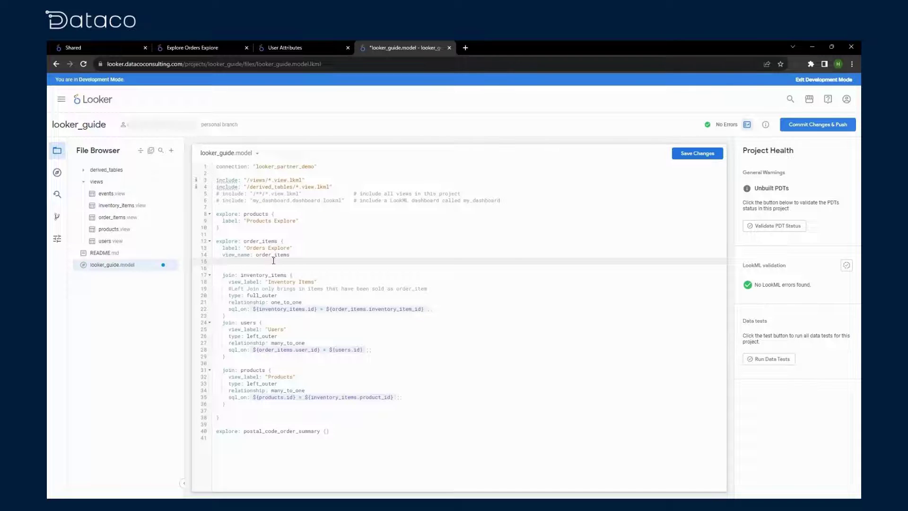
{"action": "type", "text": "access_fil"}
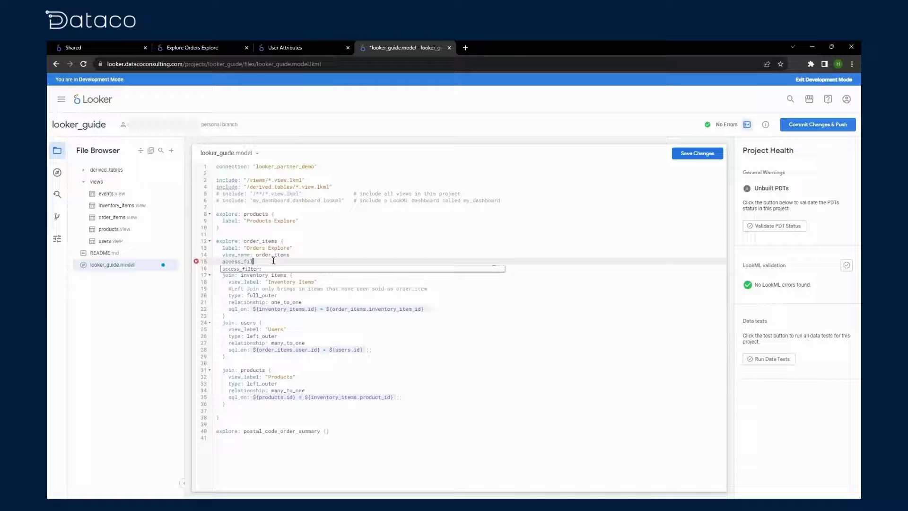
{"action": "type", "text": "ter"}
{"action": "key", "text": "Return"}
{"action": "key", "text": "Return"}
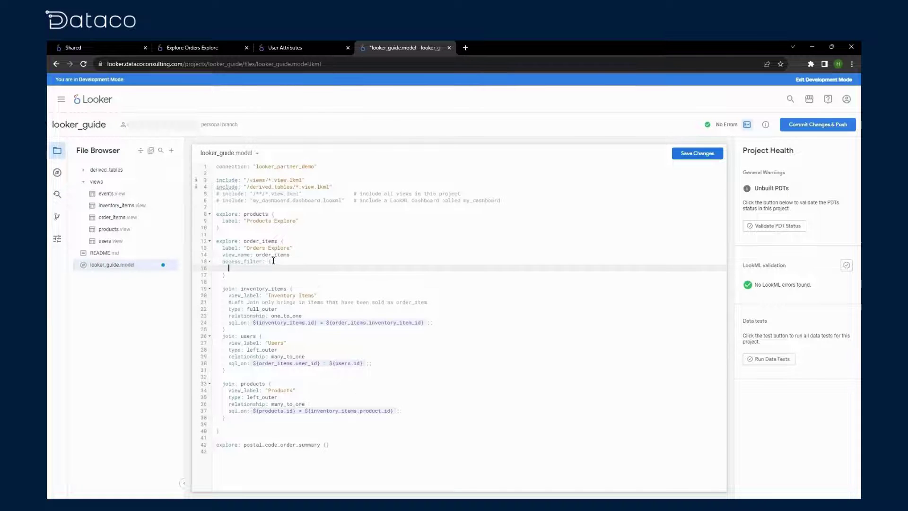
- Set the filter's field to products.brand and user_attribute to user_brand, then save and validate
{"action": "type", "text": "fi"}
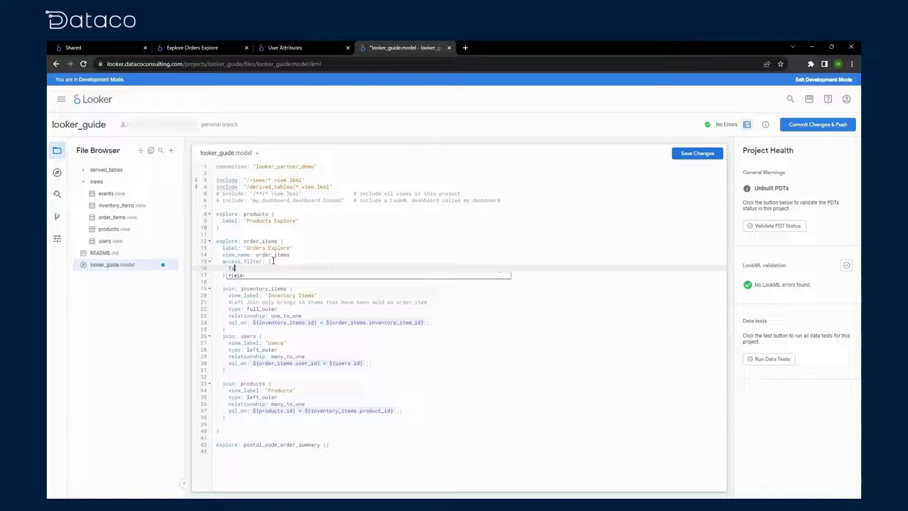
{"action": "type", "text": "el"}
{"action": "key", "text": "Return"}
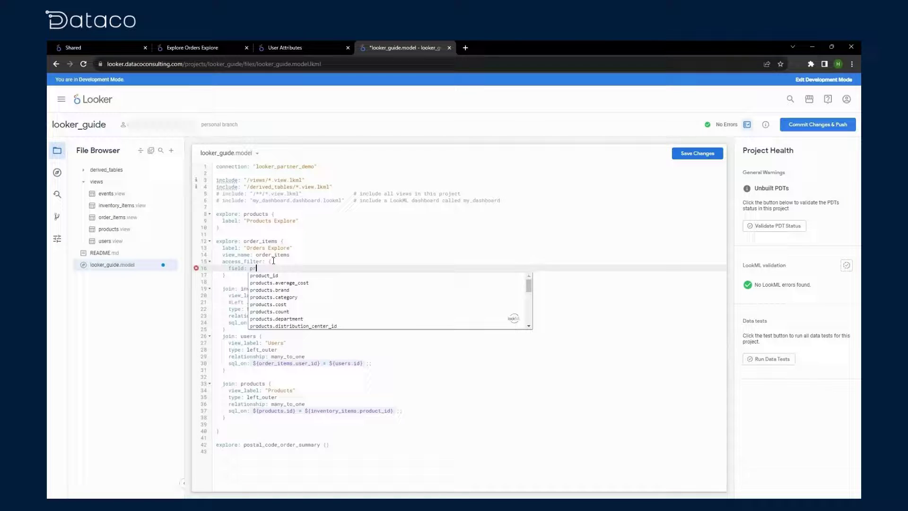
{"action": "type", "text": "products.nra"}
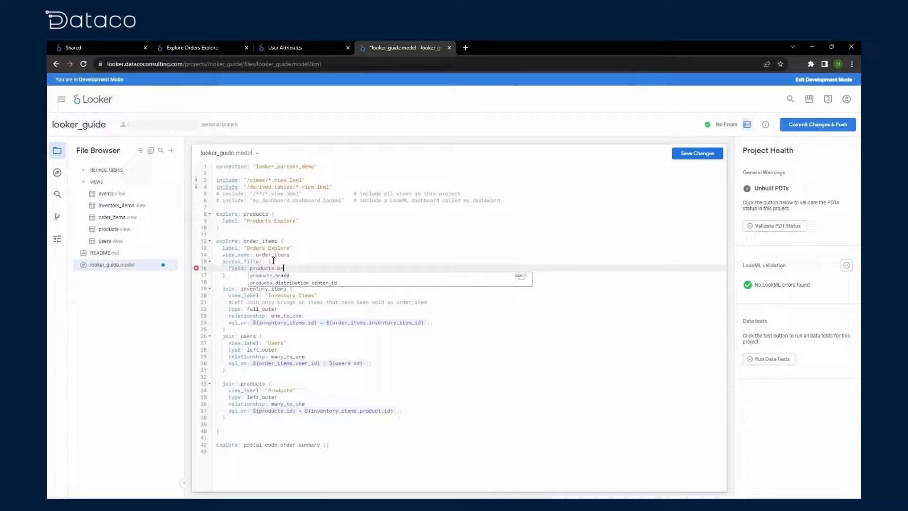
{"action": "type", "text": "an"}
{"action": "key", "text": "Return"}
{"action": "key", "text": "Return"}
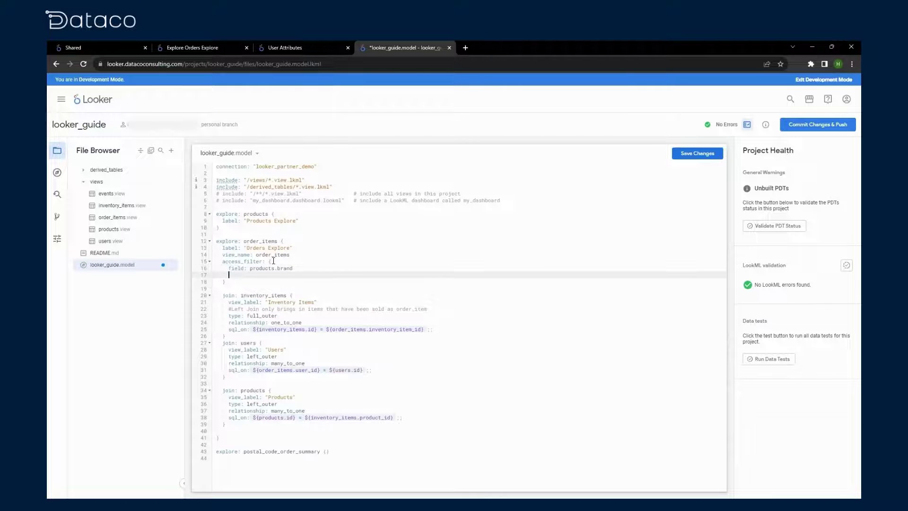
{"action": "type", "text": "user_"}
{"action": "key", "text": "Return"}
{"action": "type", "text": "user_brand"}
{"action": "left_click", "coordinate": [718, 154]}
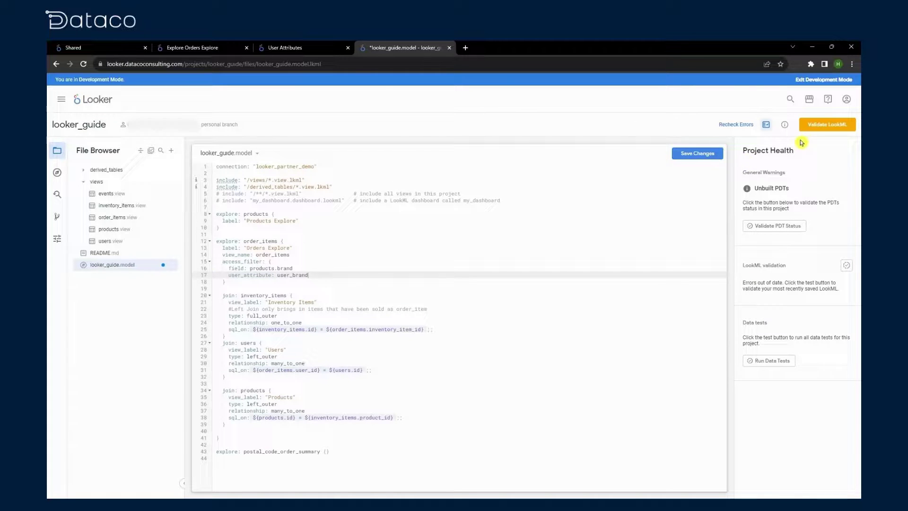
{"action": "left_click", "coordinate": [827, 126]}
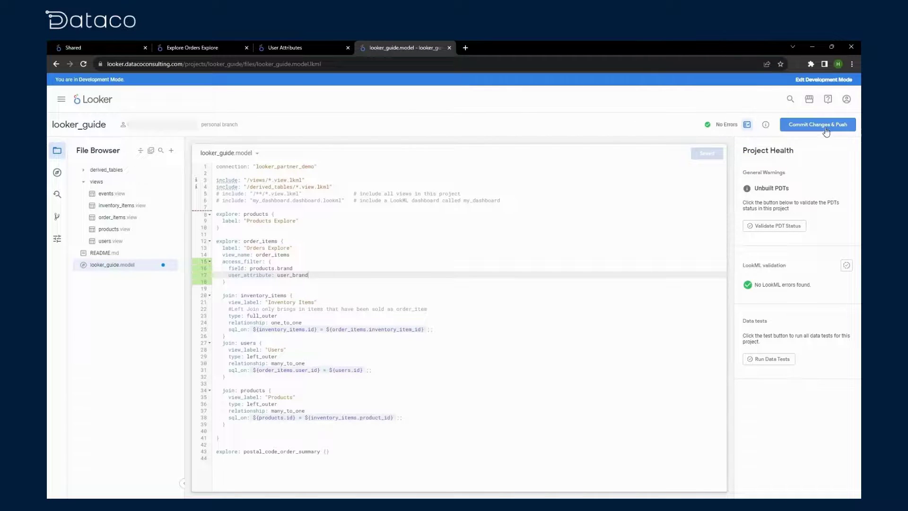
- Rerun the Orders Explore query, which now returns only 137 DC product rows
{"action": "left_click", "coordinate": [192, 47]}
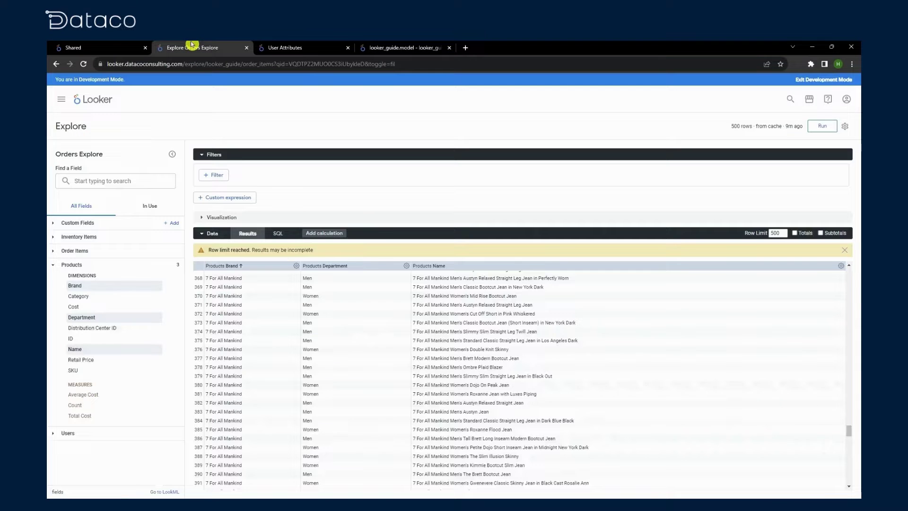
{"action": "left_click", "coordinate": [821, 128]}
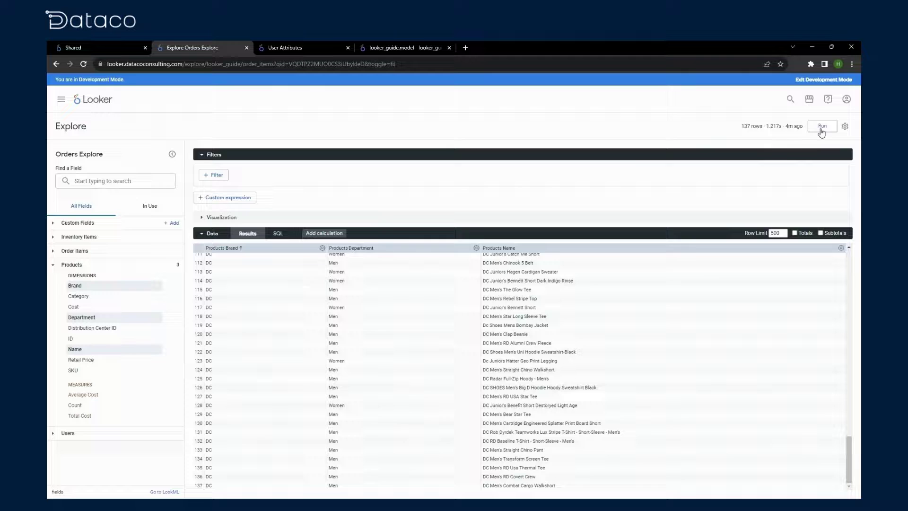
{"action": "mouse_move", "coordinate": [210, 265]}
{"action": "left_mouse_down"}
{"action": "mouse_move", "coordinate": [211, 282]}
{"action": "mouse_move", "coordinate": [217, 268]}
{"action": "mouse_move", "coordinate": [223, 283]}
{"action": "mouse_move", "coordinate": [215, 273]}
{"action": "left_mouse_up"}
{"action": "left_click", "coordinate": [237, 286]}
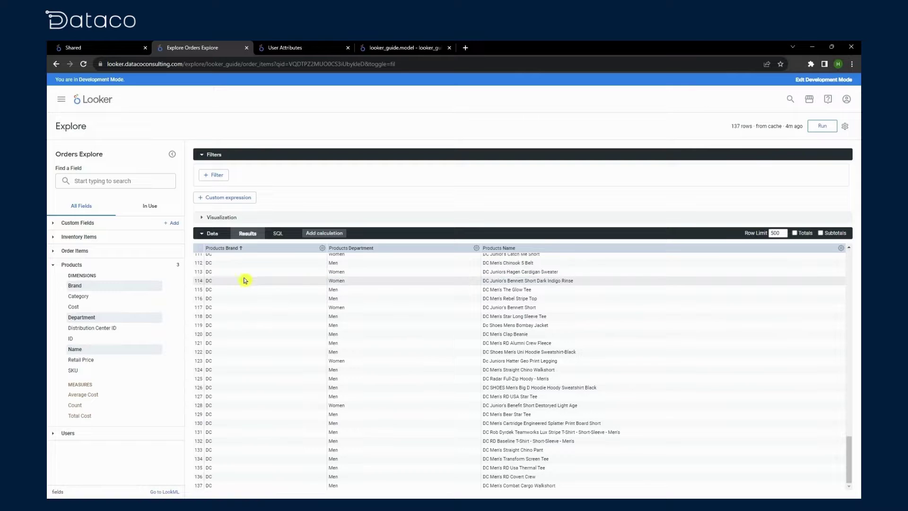